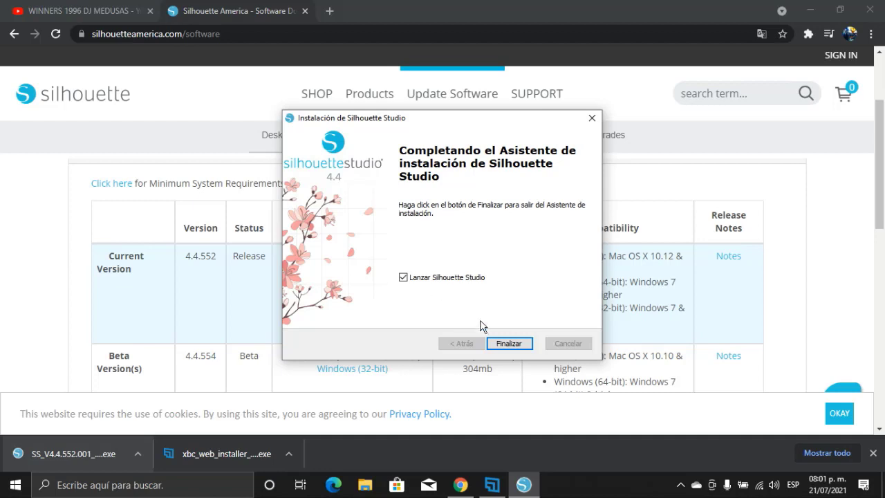
# Step: Finish the Silhouette Studio installation and launch it, keeping automatic update checks on and accepting the license agreement
pyautogui.click(508, 342)
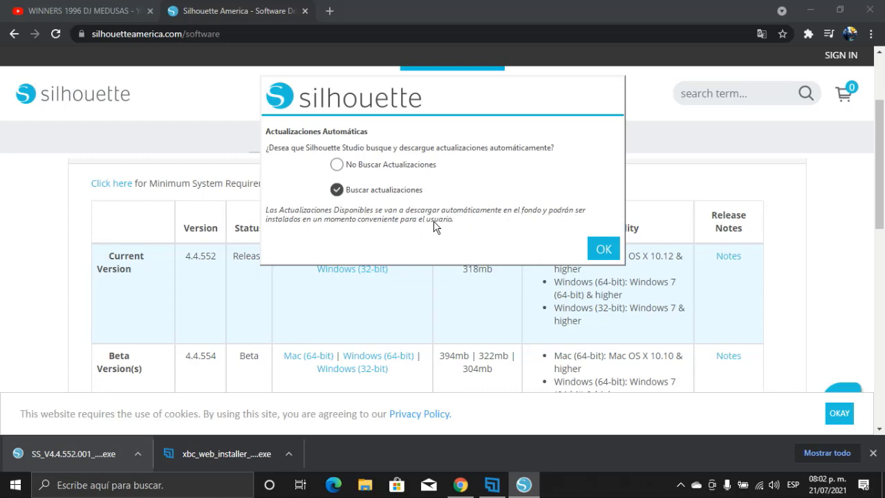
pyautogui.click(602, 249)
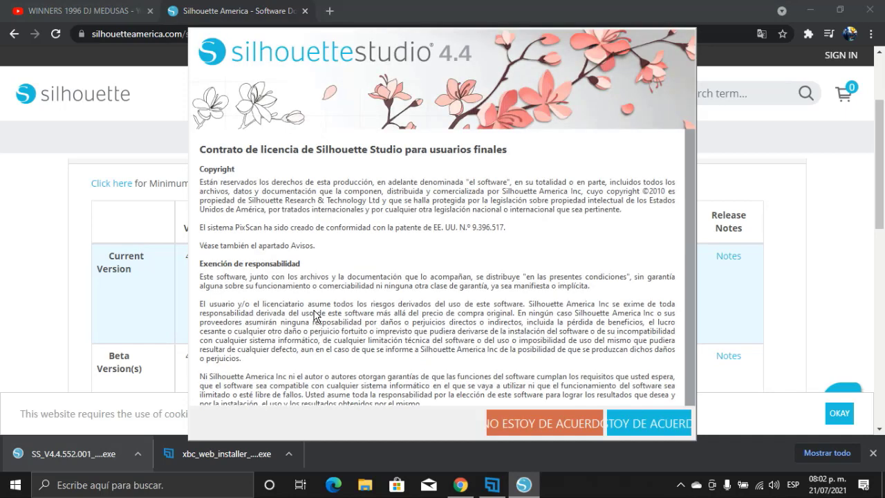
pyautogui.click(632, 418)
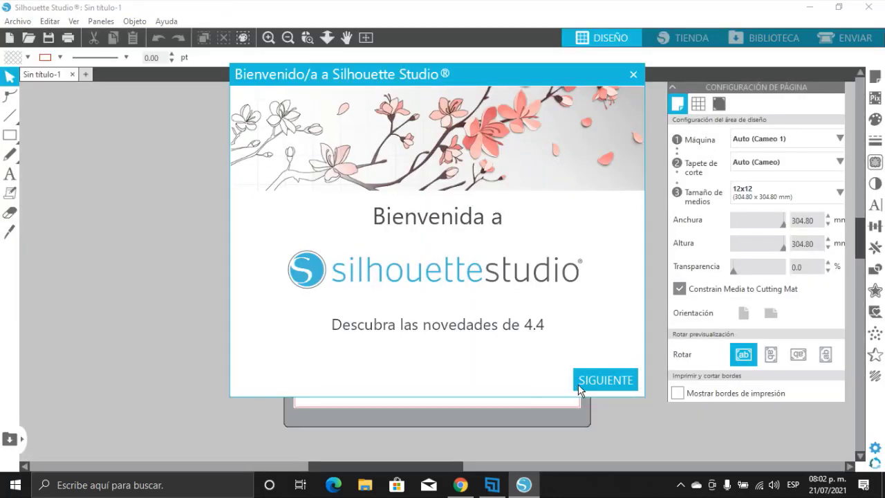
# Step: Go through the slides introducing the new features of version 4.4 and close the welcome tour
pyautogui.click(603, 380)
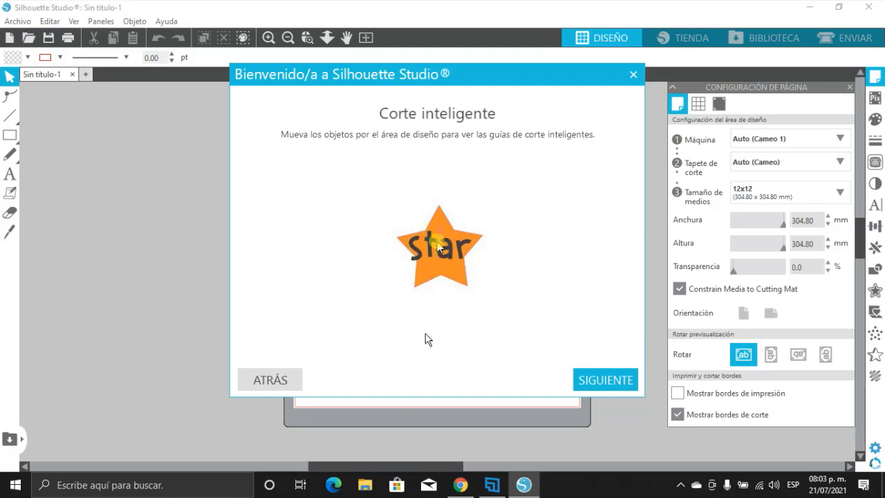
pyautogui.click(598, 384)
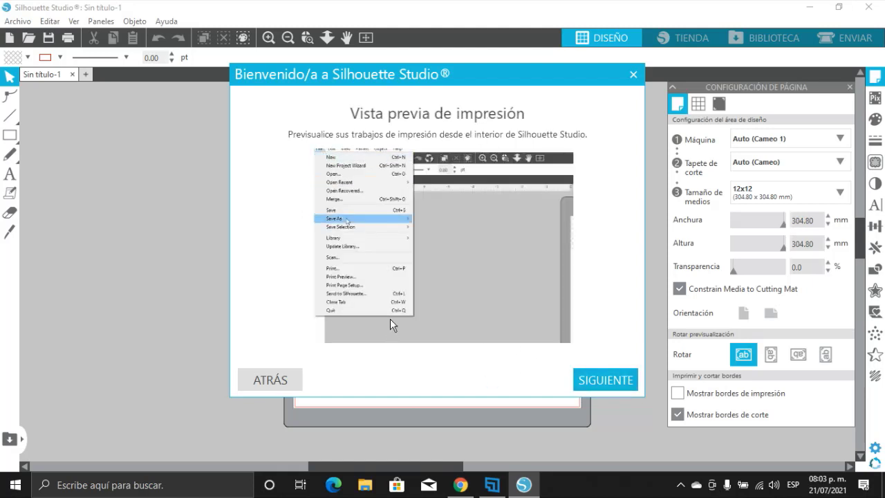
pyautogui.click(618, 385)
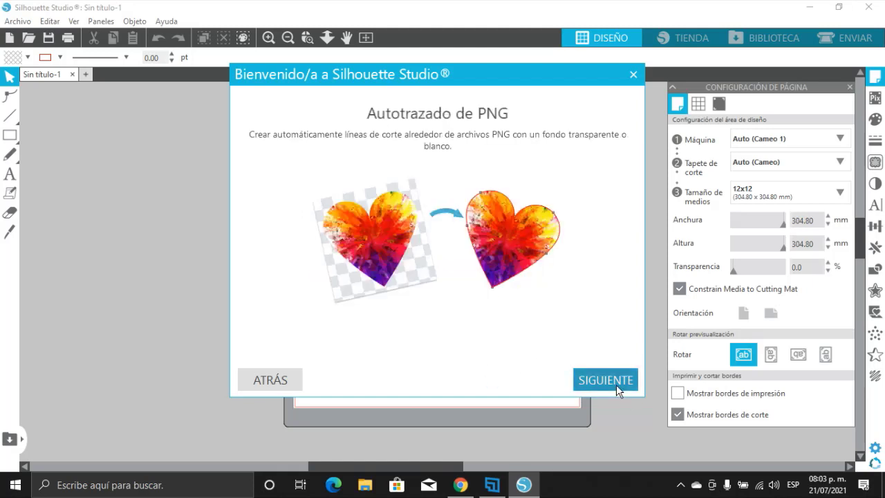
pyautogui.click(616, 384)
pyautogui.click(610, 378)
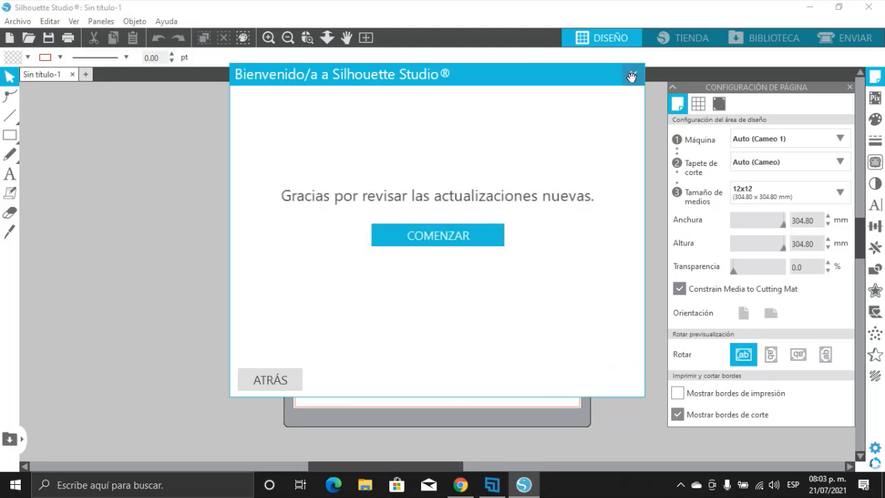
pyautogui.click(680, 381)
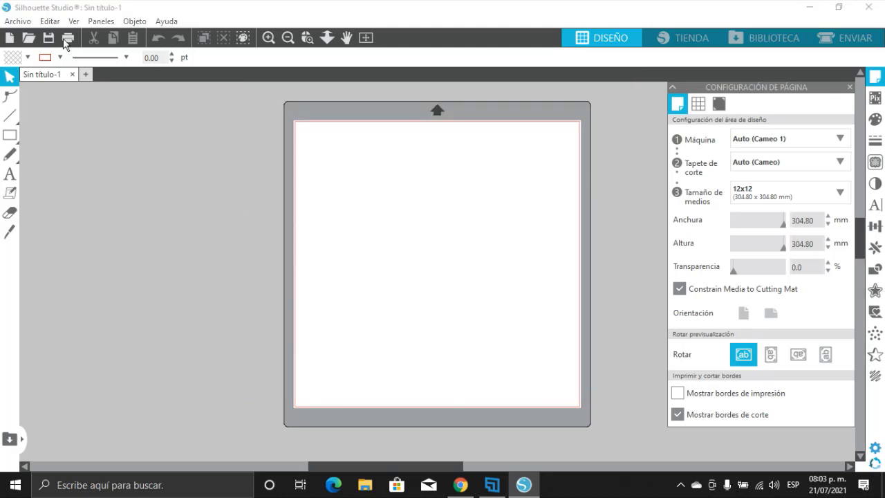
# Step: Create a new blank document in its own tab
pyautogui.click(9, 35)
pyautogui.click(12, 23)
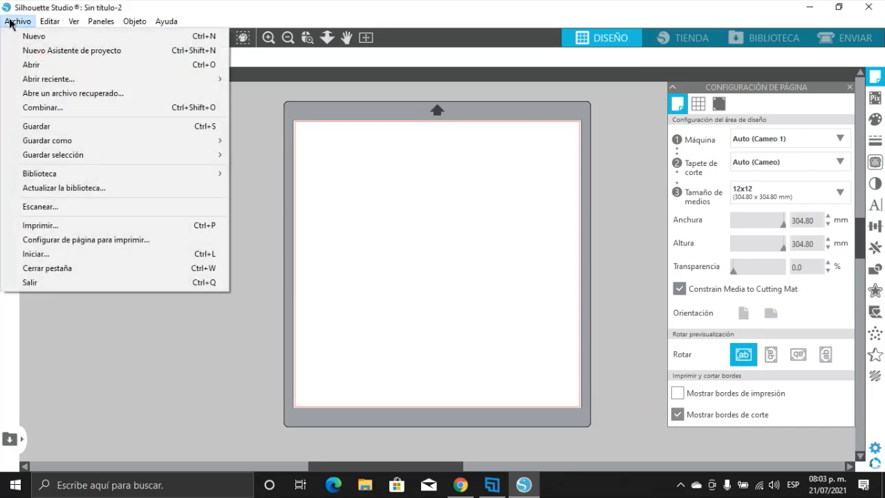
pyautogui.click(11, 23)
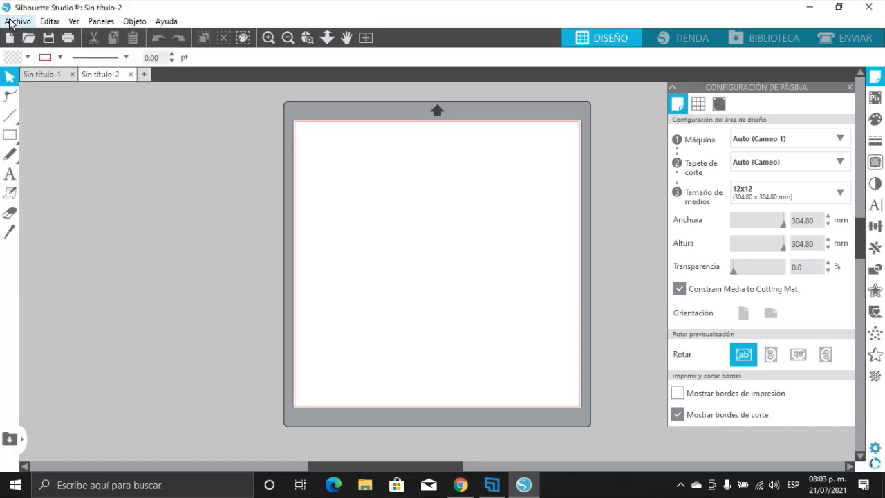
pyautogui.click(10, 24)
pyautogui.click(10, 22)
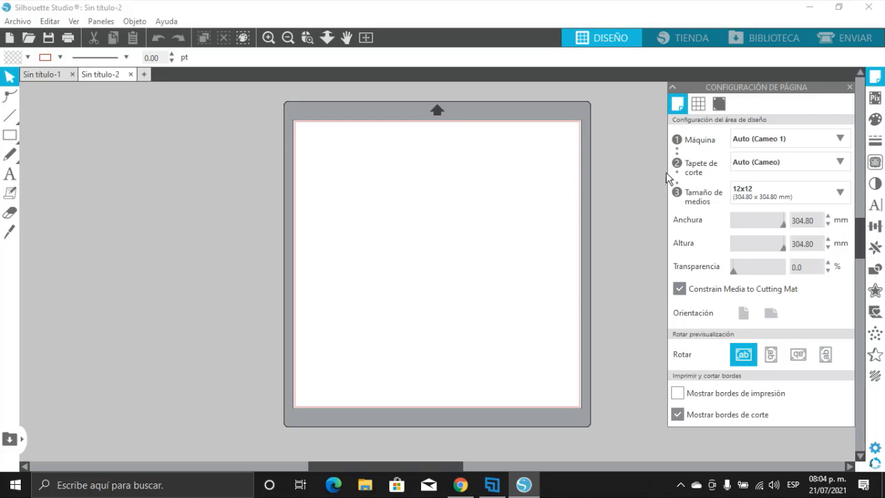
# Step: Set the page's media size to A4 and switch to the workspace for sending the design to the cutter
pyautogui.click(840, 197)
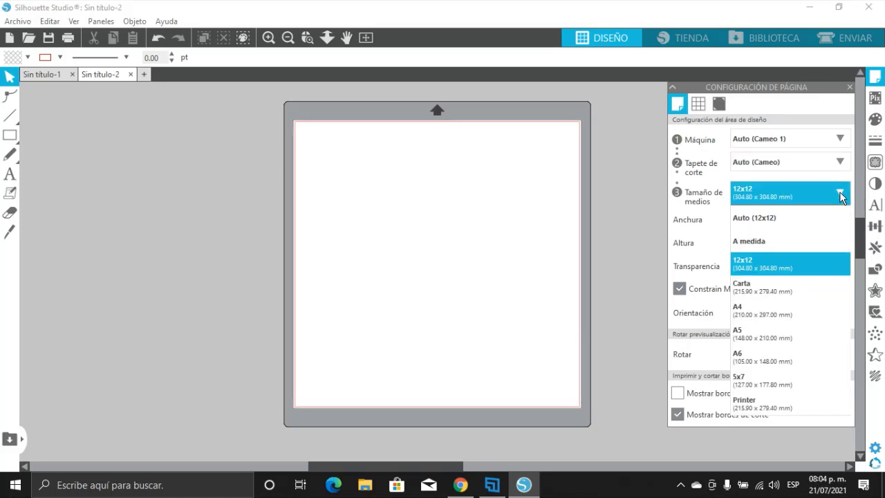
pyautogui.click(757, 310)
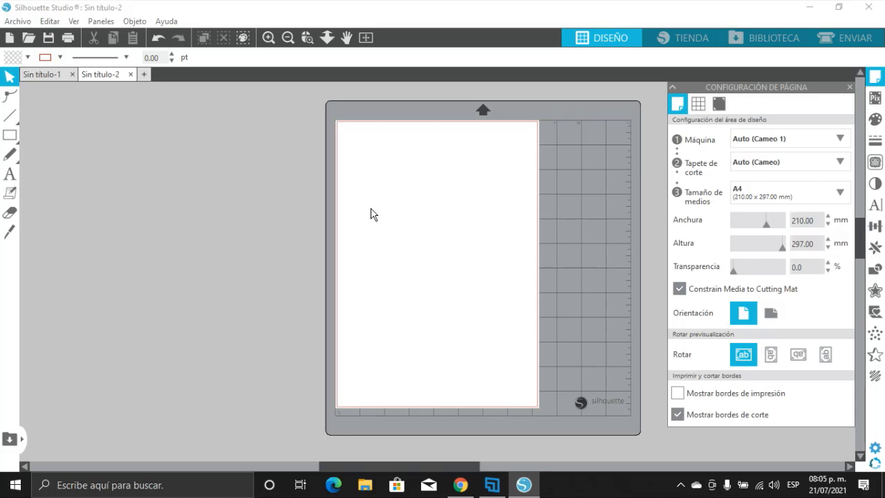
pyautogui.click(16, 177)
pyautogui.click(850, 43)
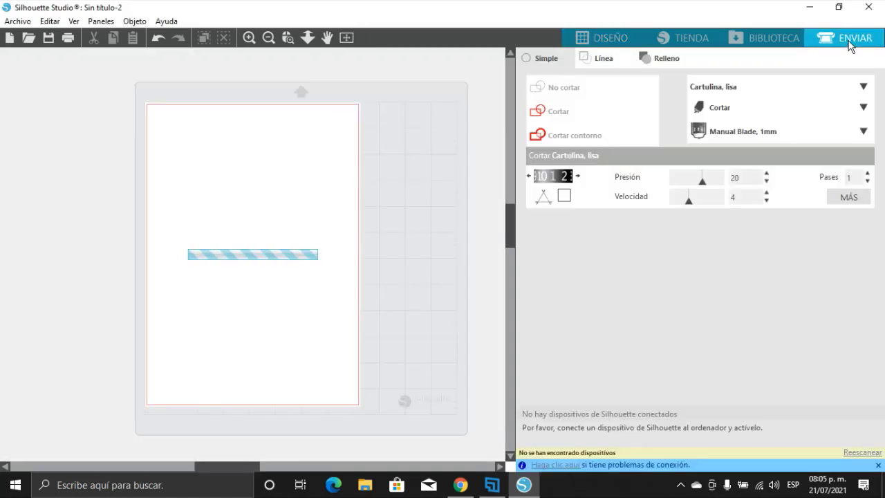
# Step: Look through the available cutting materials and set the material to Vinilo, reflectante
pyautogui.click(866, 94)
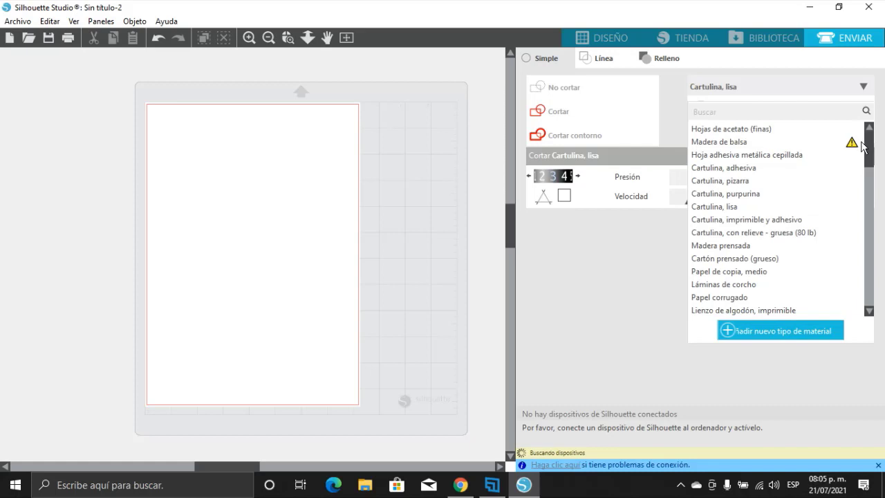
pyautogui.scroll(-1, 863, 268)
pyautogui.scroll(-10, 863, 268)
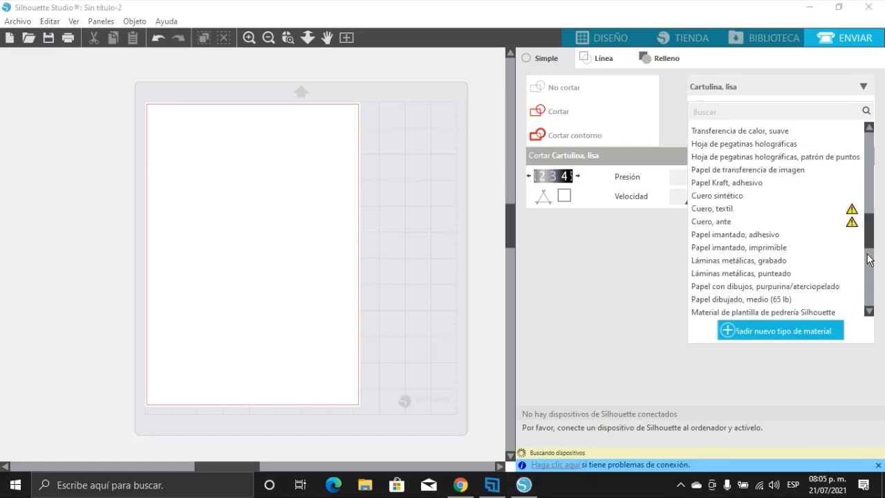
pyautogui.scroll(-8, 863, 305)
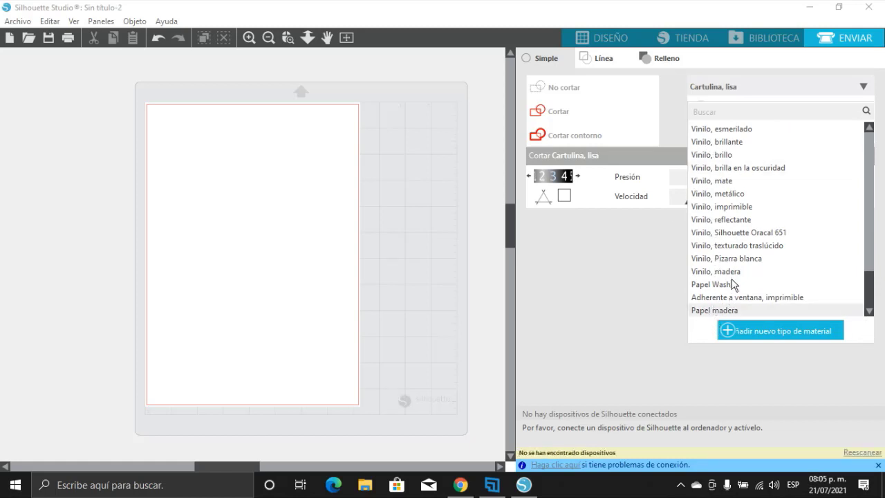
pyautogui.scroll(5, 869, 284)
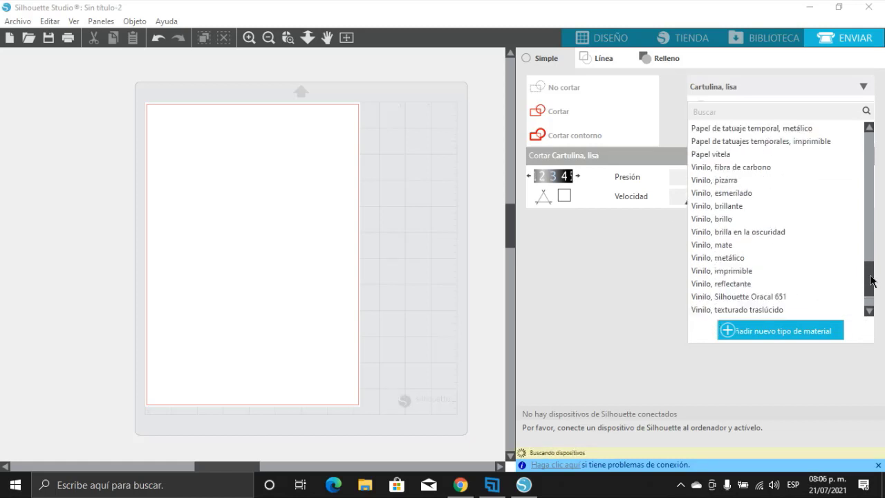
pyautogui.moveTo(872, 235); pyautogui.dragTo(869, 329)
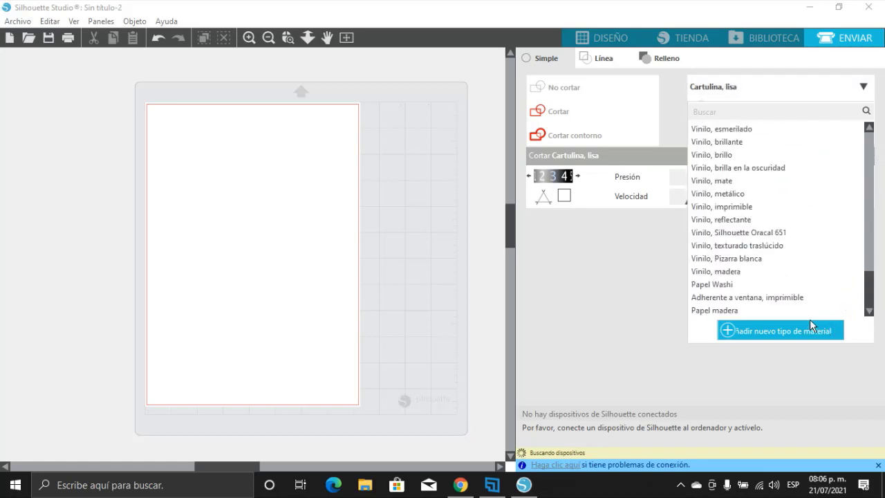
pyautogui.click(729, 221)
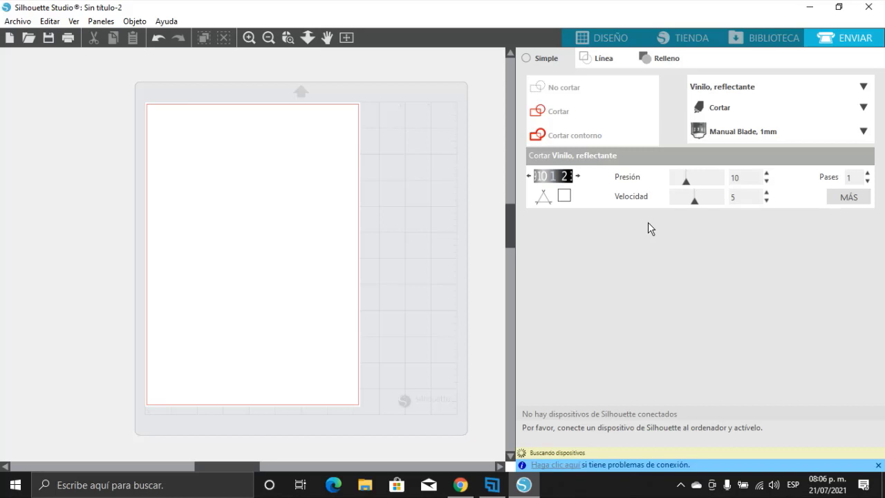
# Step: Set the cutting material to Vinilo, brillante and raise its blade depth to 3
pyautogui.click(865, 91)
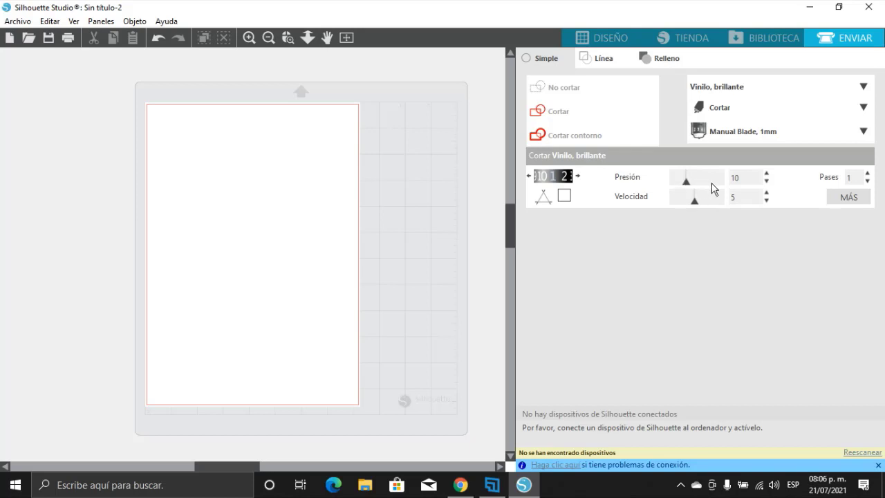
pyautogui.click(578, 177)
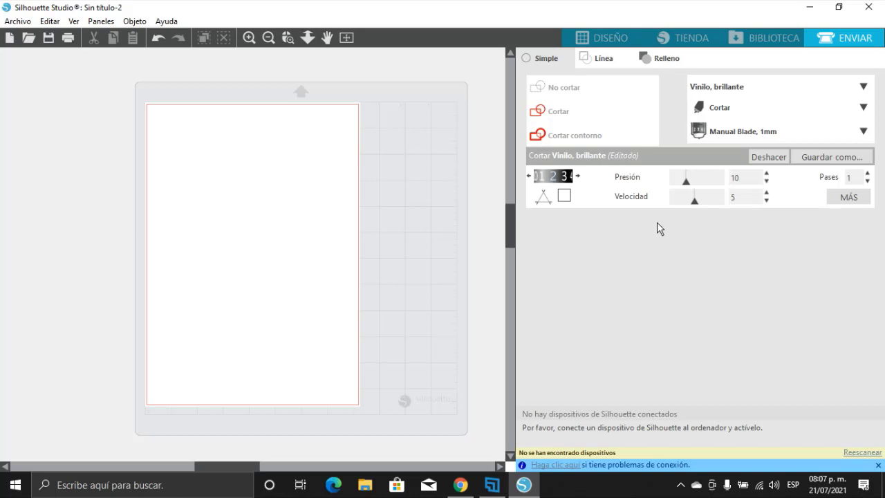
pyautogui.click(578, 177)
pyautogui.click(863, 86)
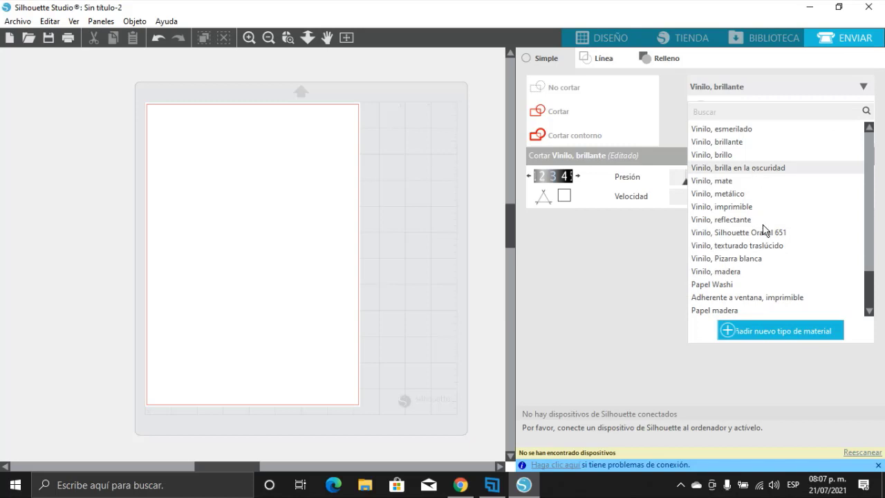
pyautogui.scroll(2, 764, 230)
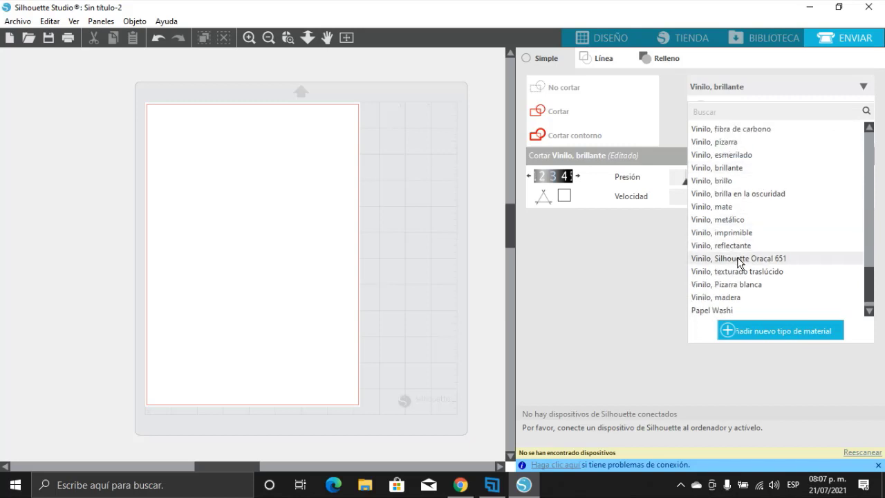
pyautogui.scroll(-2, 740, 259)
pyautogui.click(632, 275)
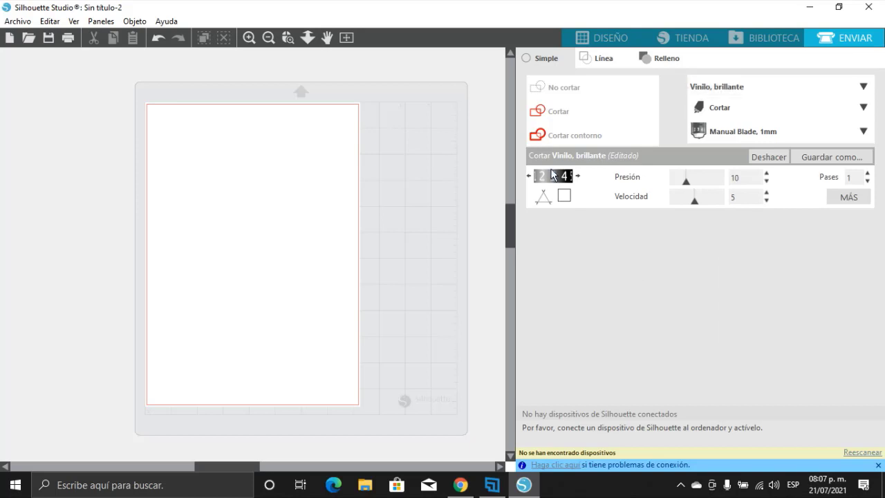